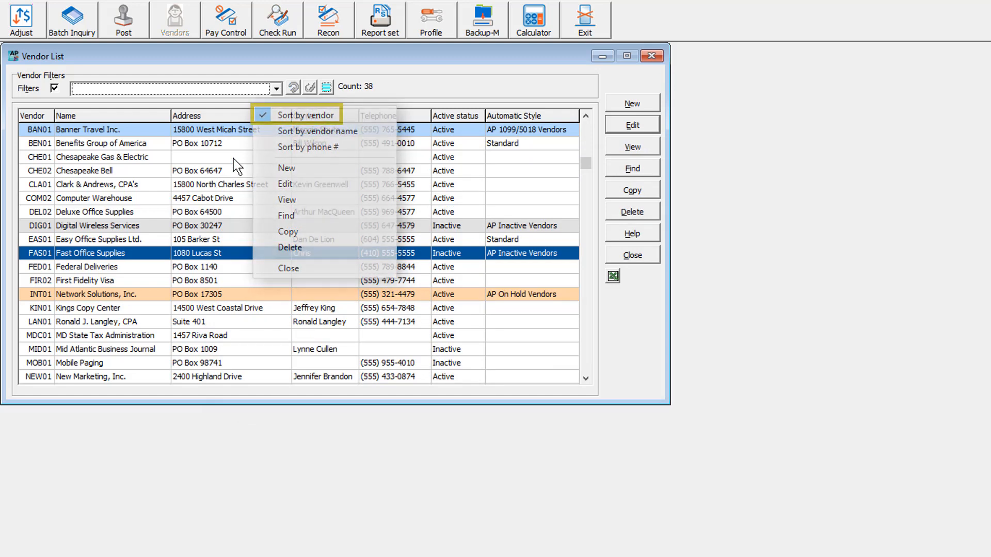
Restrict the Vendor List columns view to active records only and apply the change
right_click(252, 117)
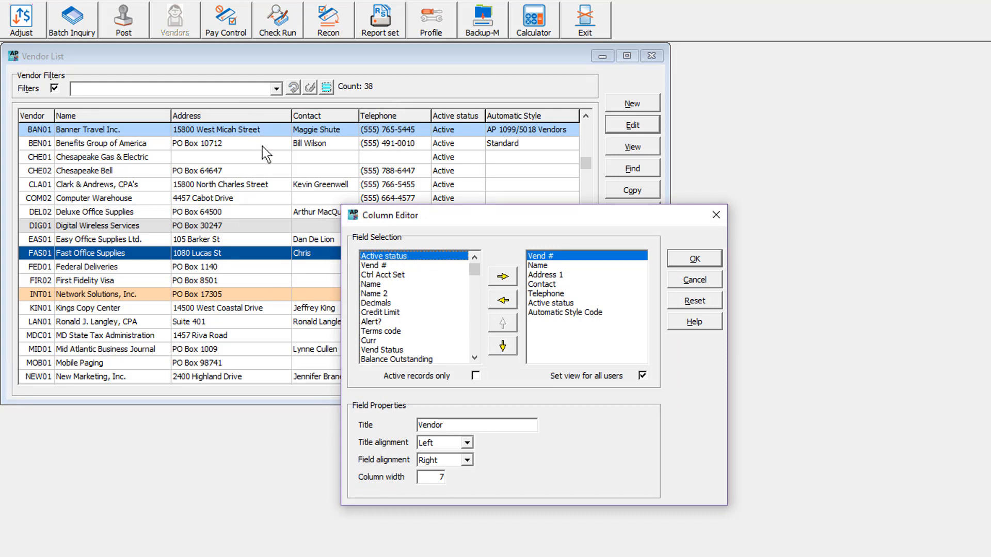
click(475, 376)
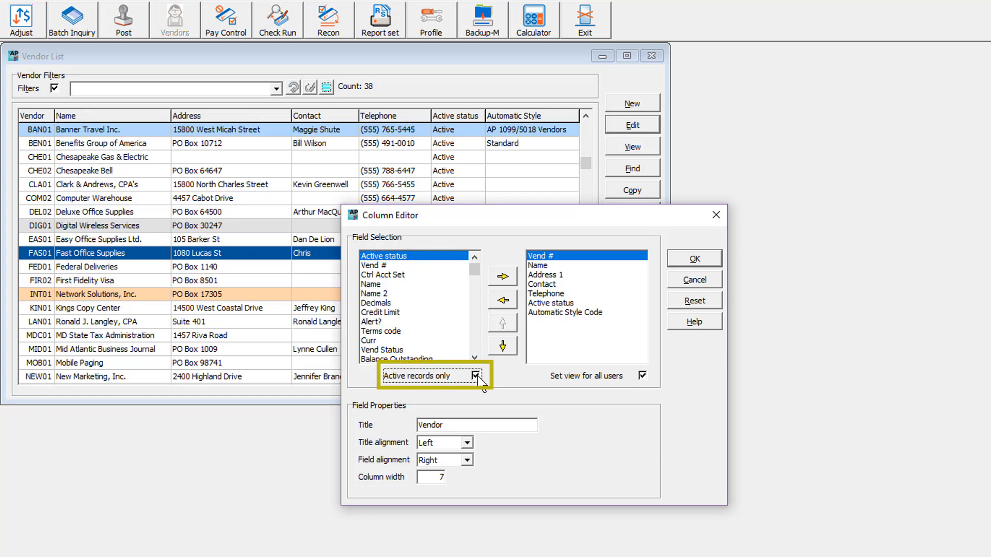
click(672, 264)
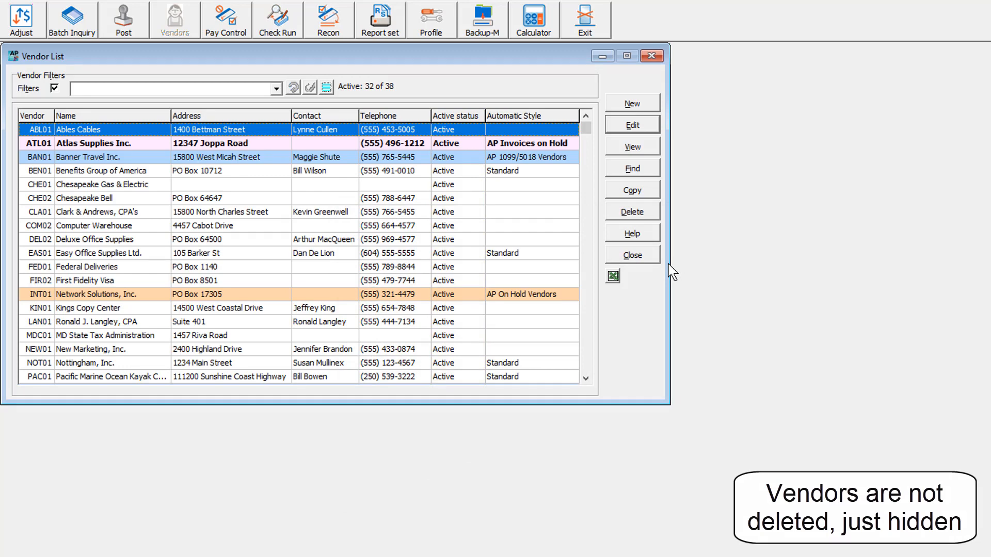
Restrict the vendor number lookup in Find Vendor to active records only
click(627, 173)
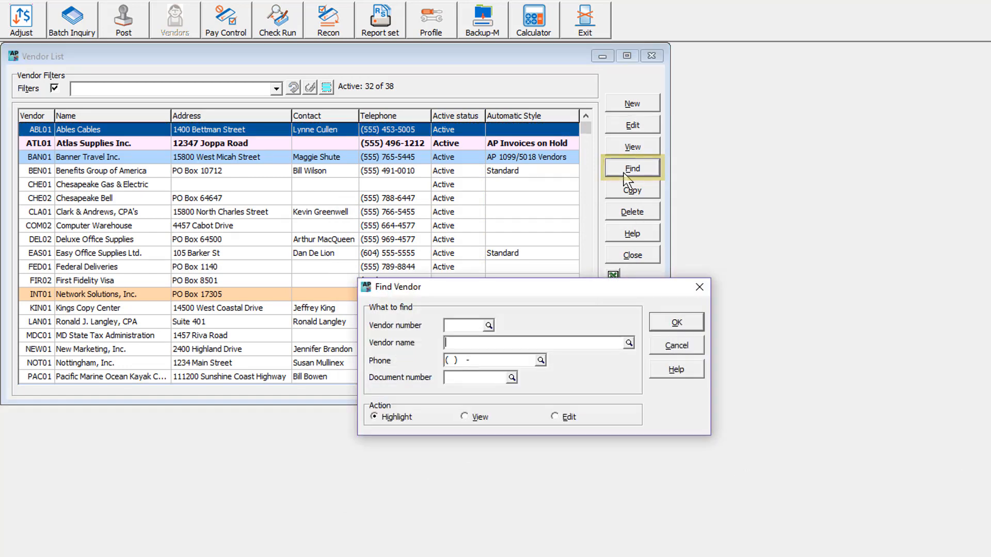
click(489, 325)
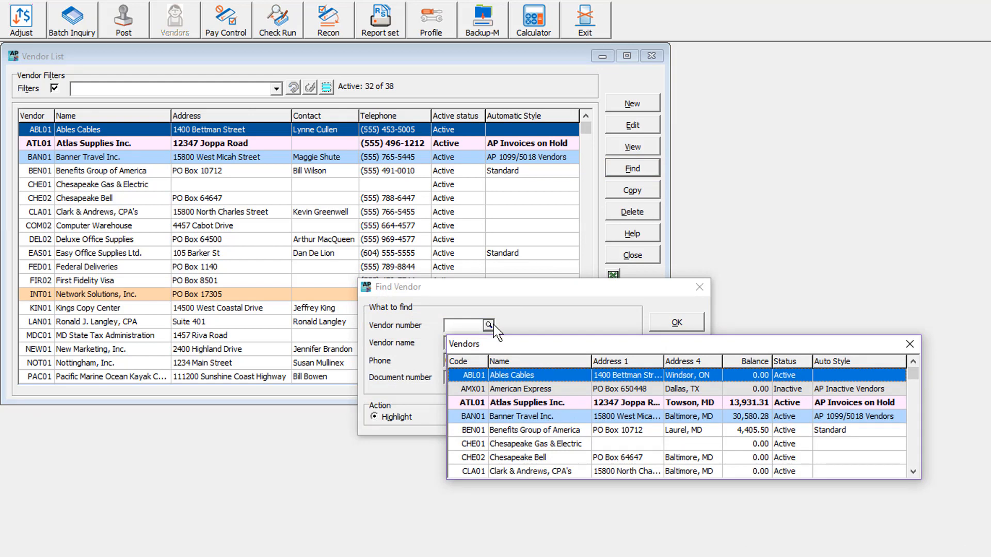
right_click(521, 359)
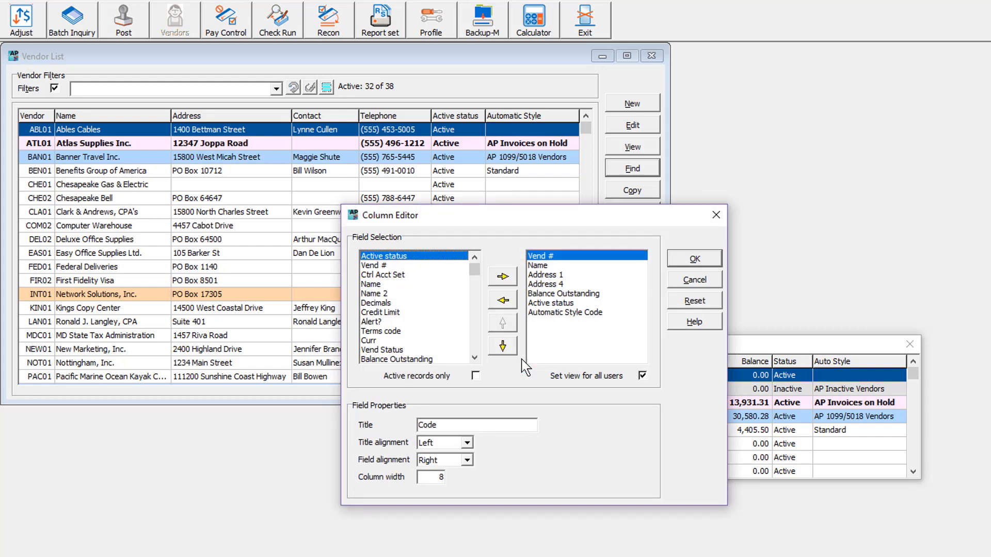
click(476, 376)
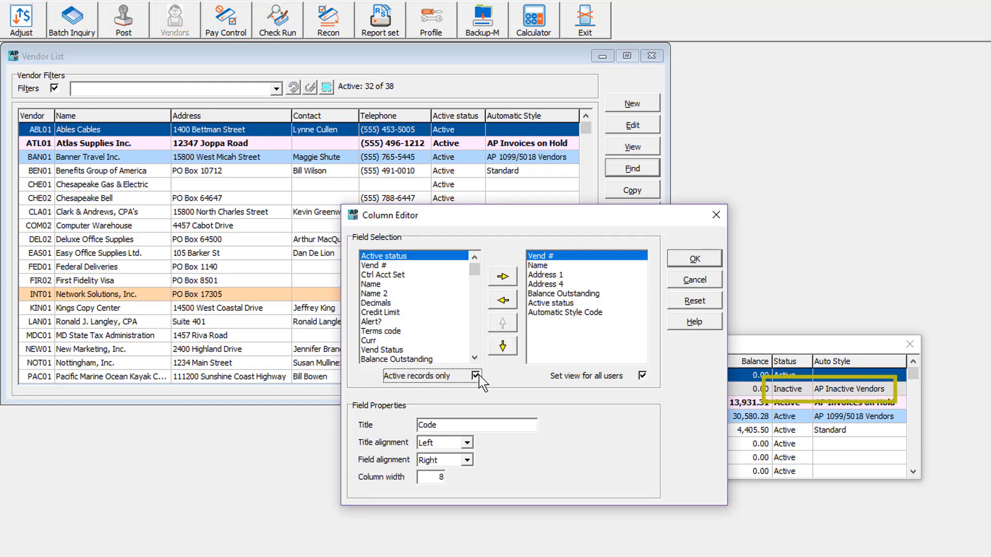
click(674, 266)
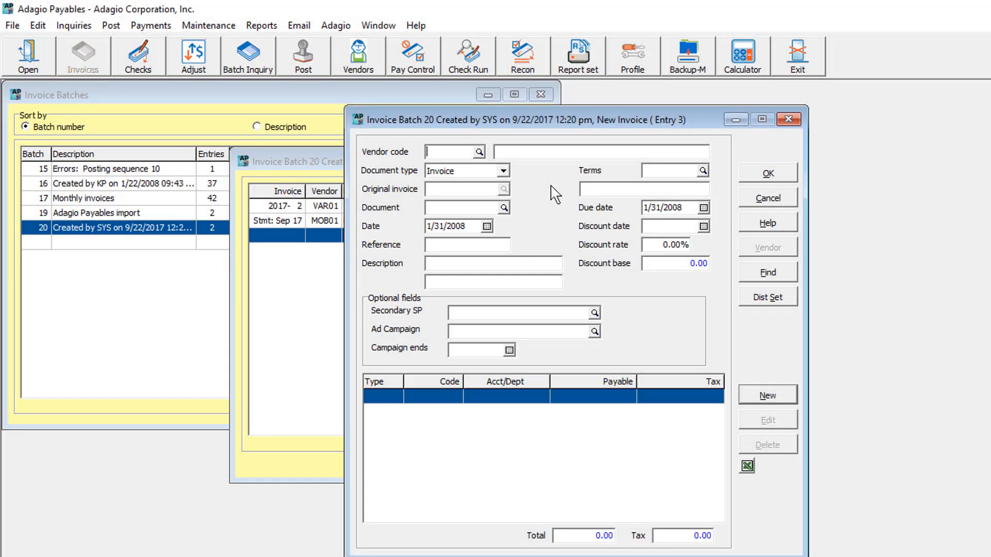
Try to choose the inactive vendor American Express for the new invoice in batch 20, and decline activating it
click(478, 153)
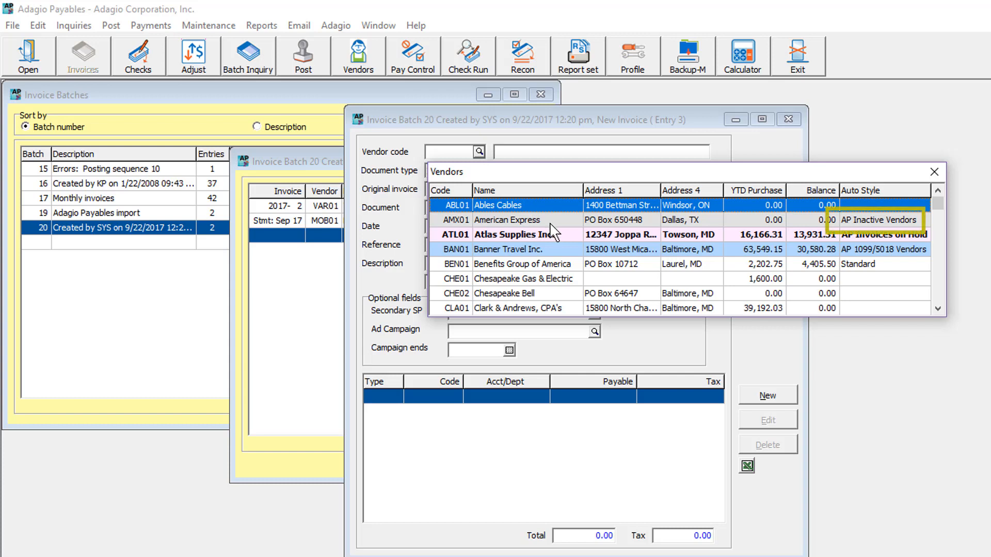
click(551, 222)
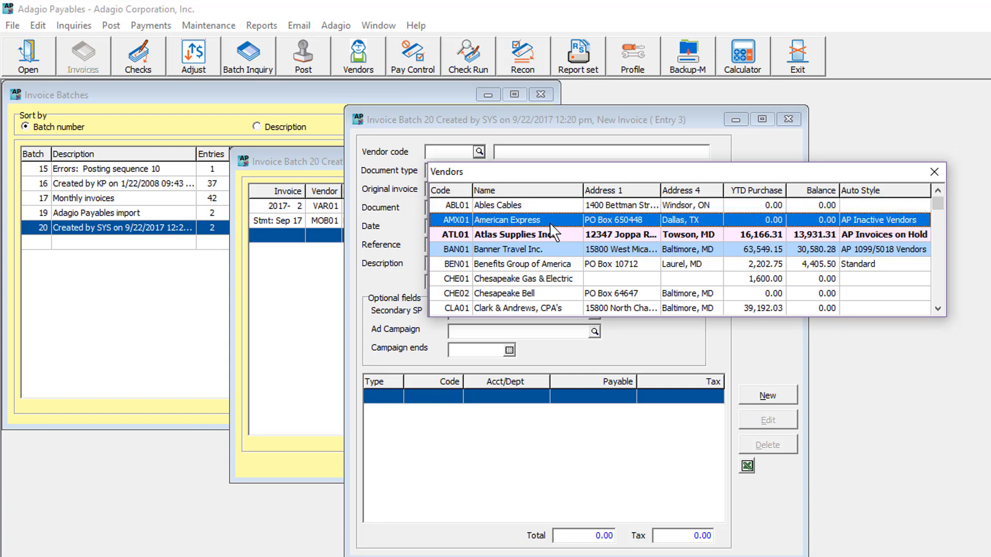
double_click(550, 222)
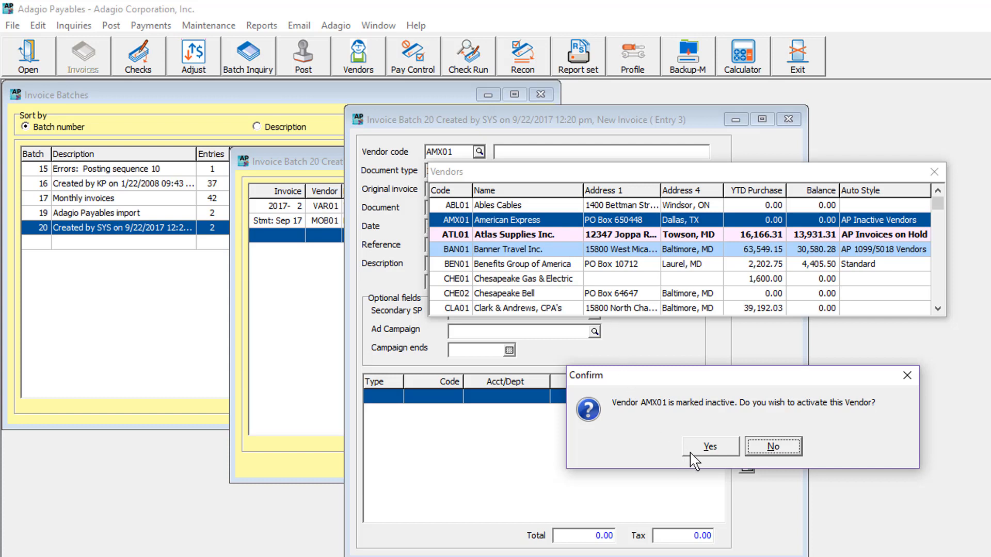
click(758, 454)
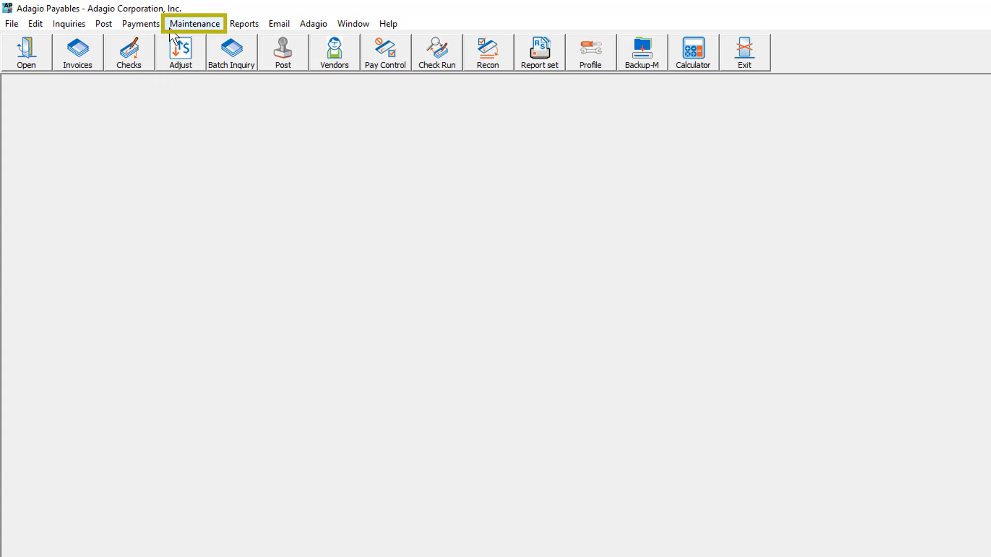
Open Mark Vendors Inactive, set the last activity date to 12/31/2010, and preview the matching vendors
click(178, 24)
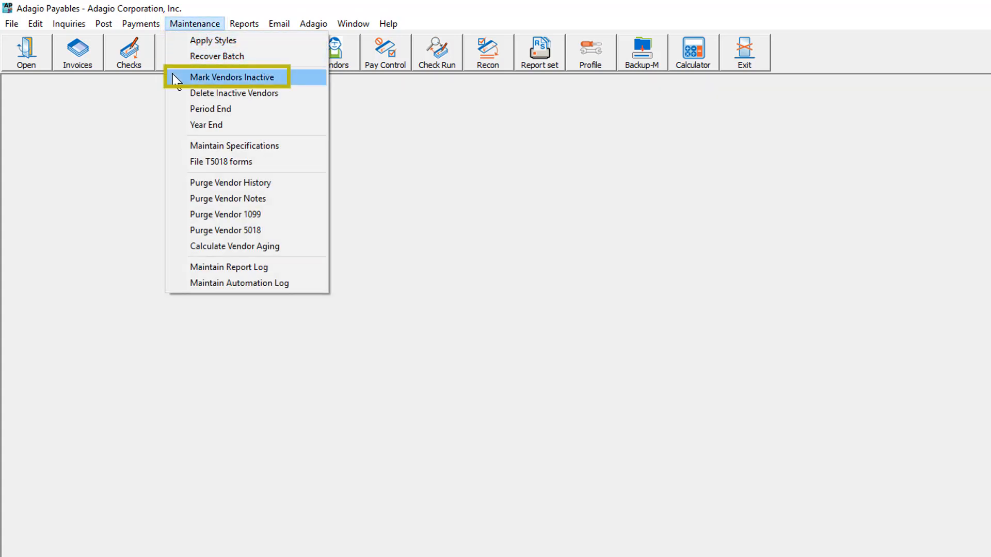
click(176, 79)
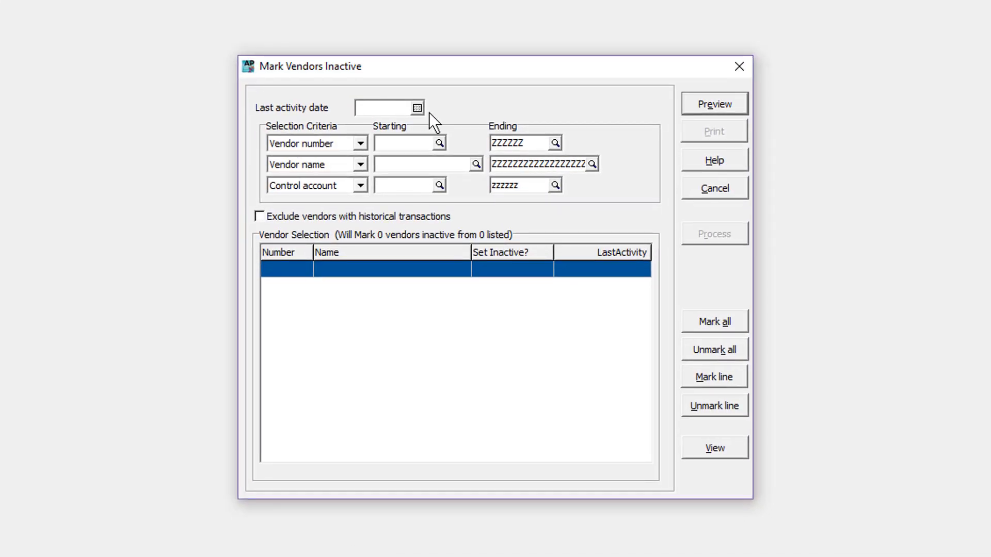
text(12)
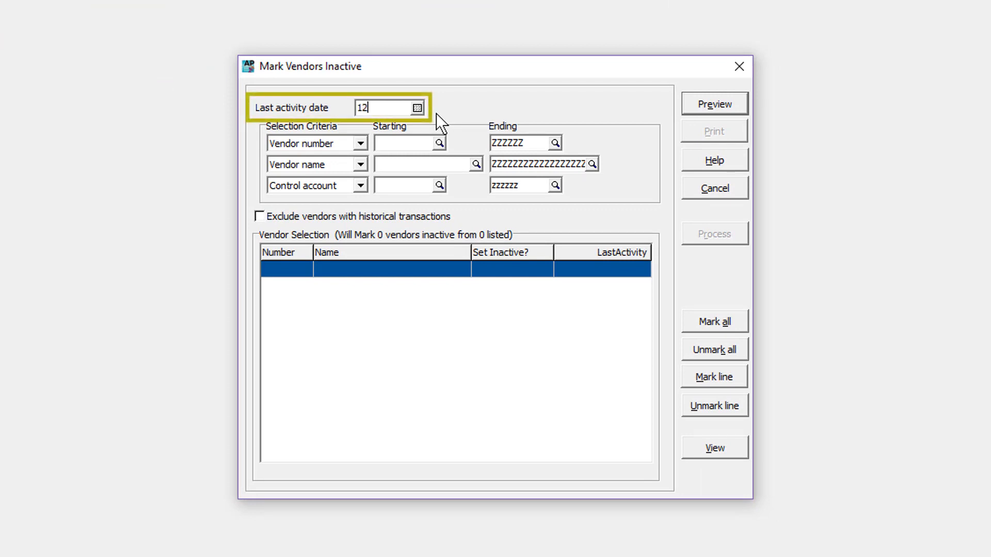
text(/31/2010)
key(Tab)
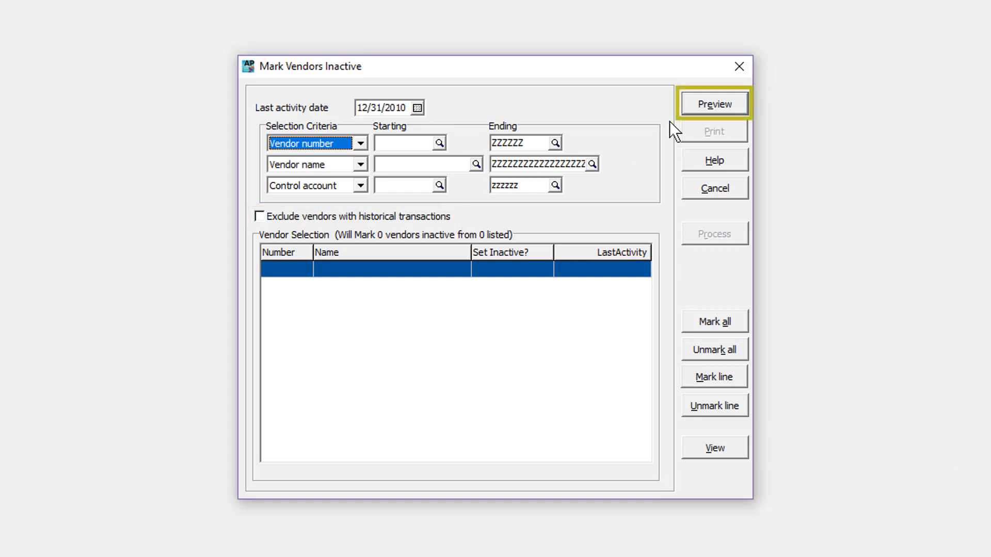
click(690, 104)
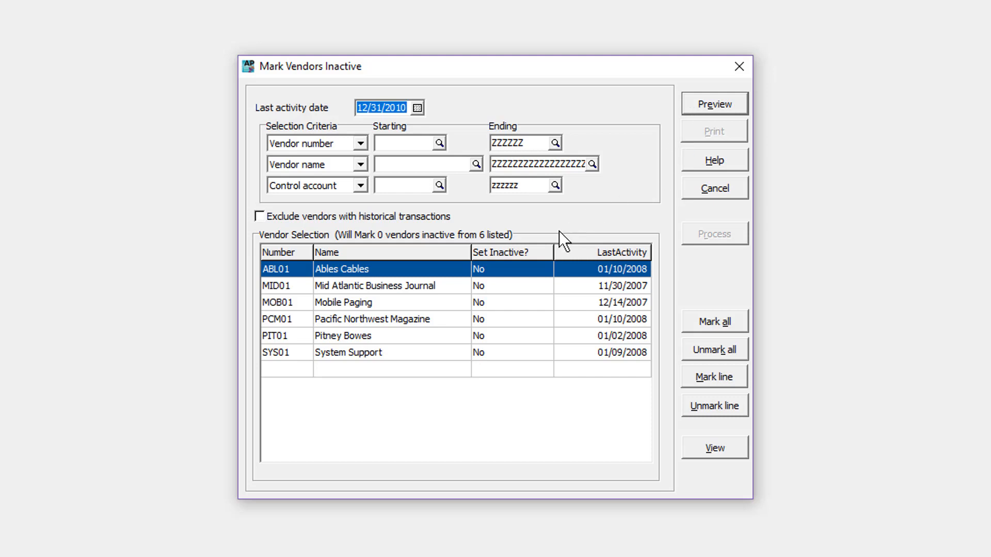
View the historical transactions of Mid Atlantic Business Journal and return to the vendor selection
double_click(525, 288)
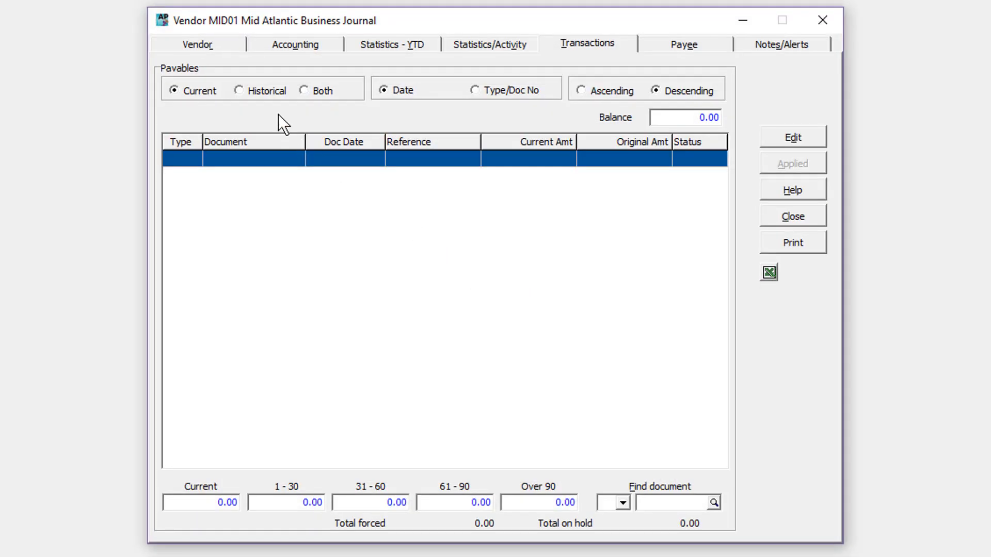
click(274, 94)
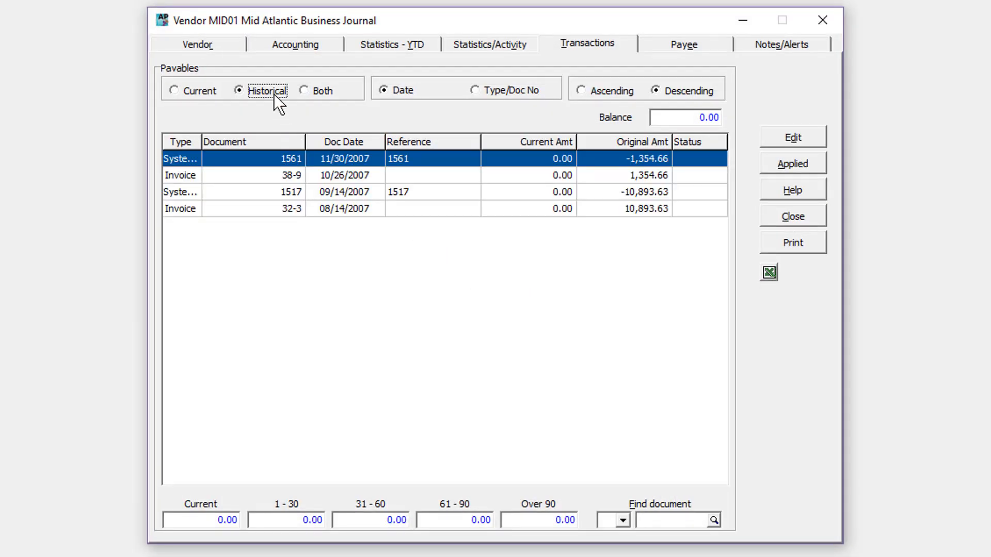
key(Escape)
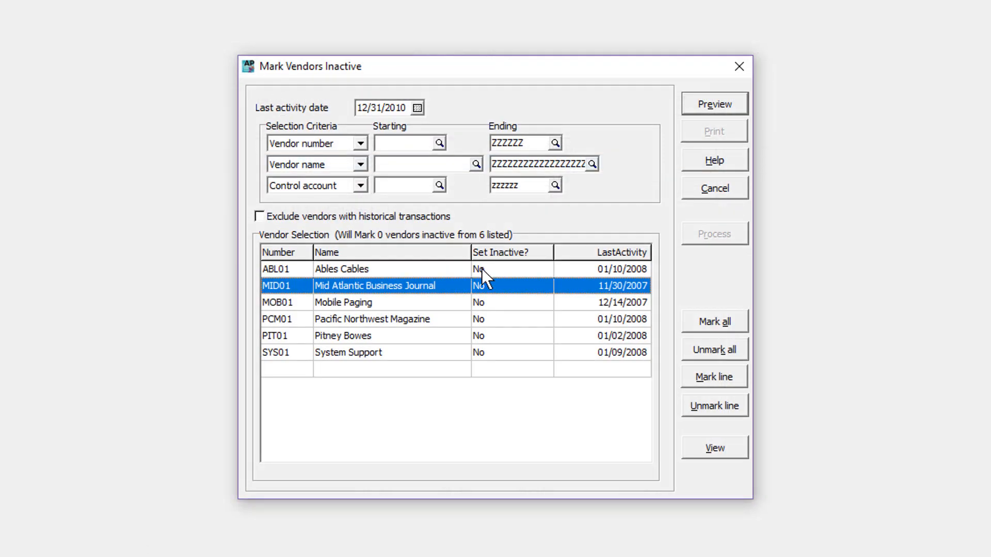
Mark all listed vendors to be set inactive, except Pitney Bowes and System Support
click(502, 284)
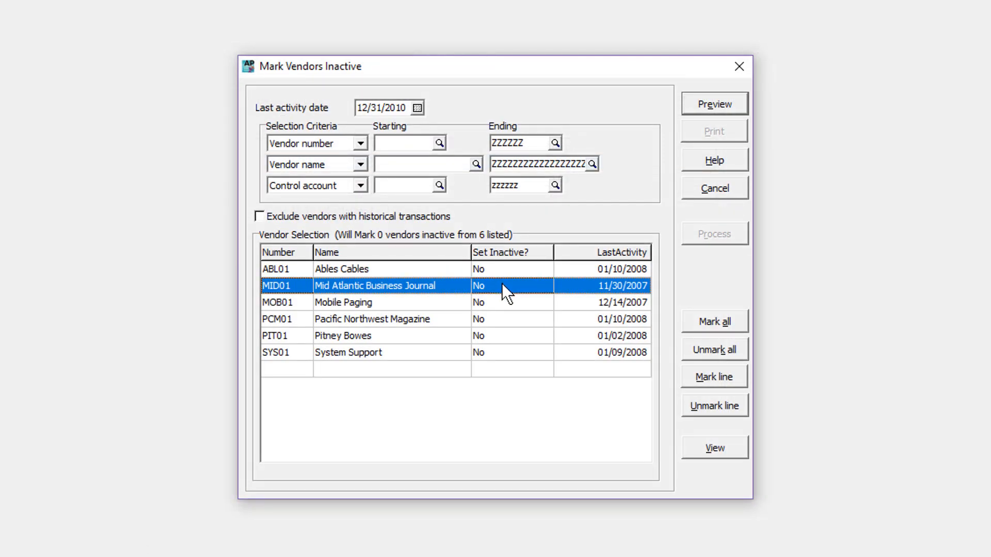
click(683, 378)
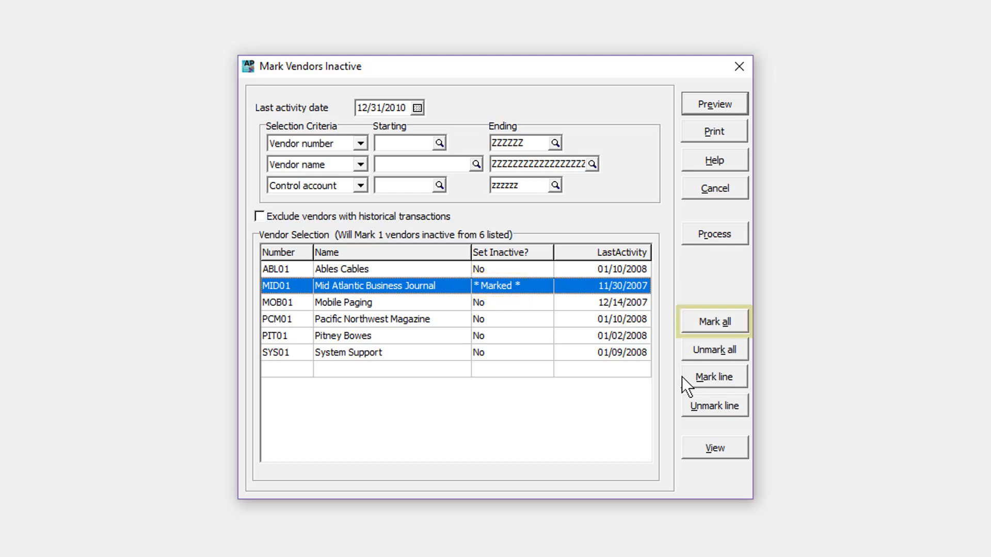
click(694, 330)
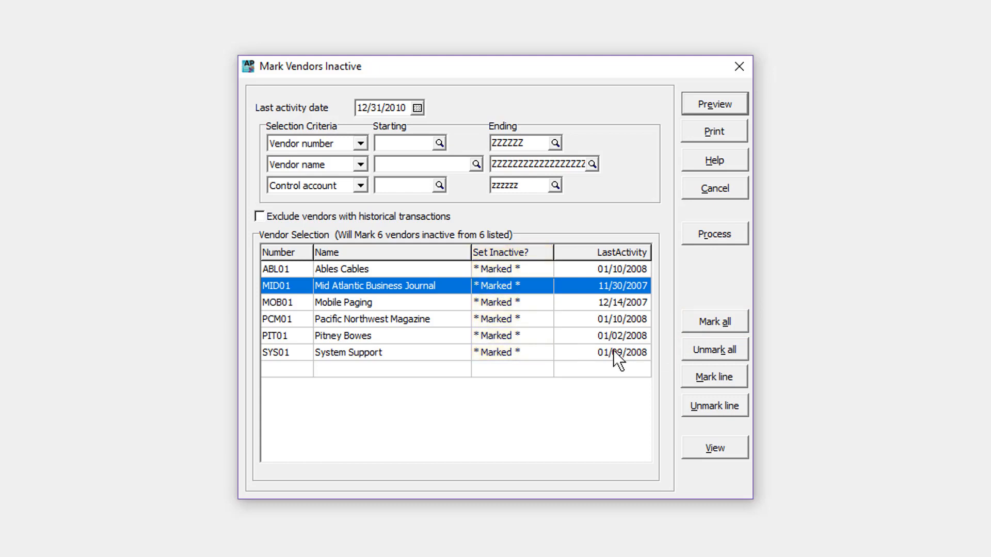
click(597, 340)
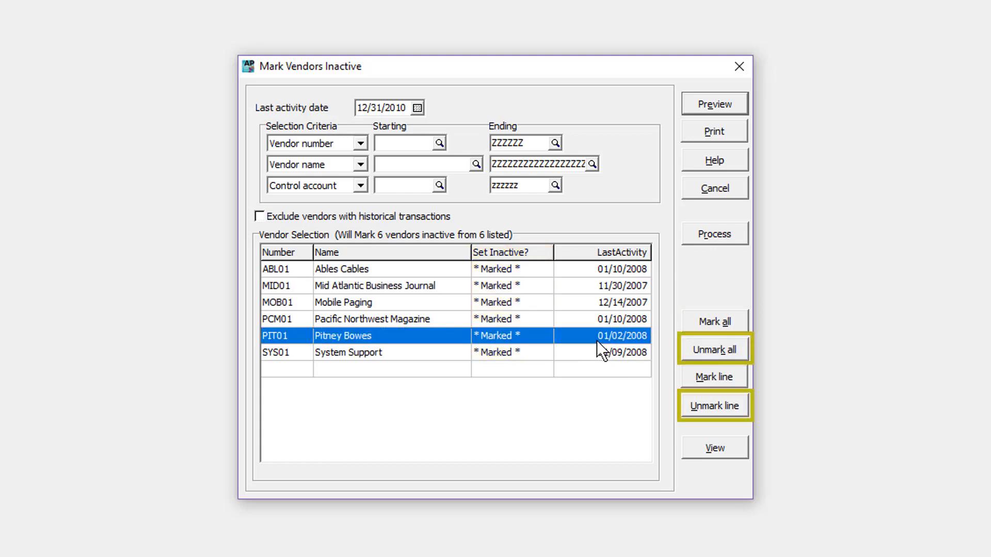
key(alt+u)
key(alt+u)
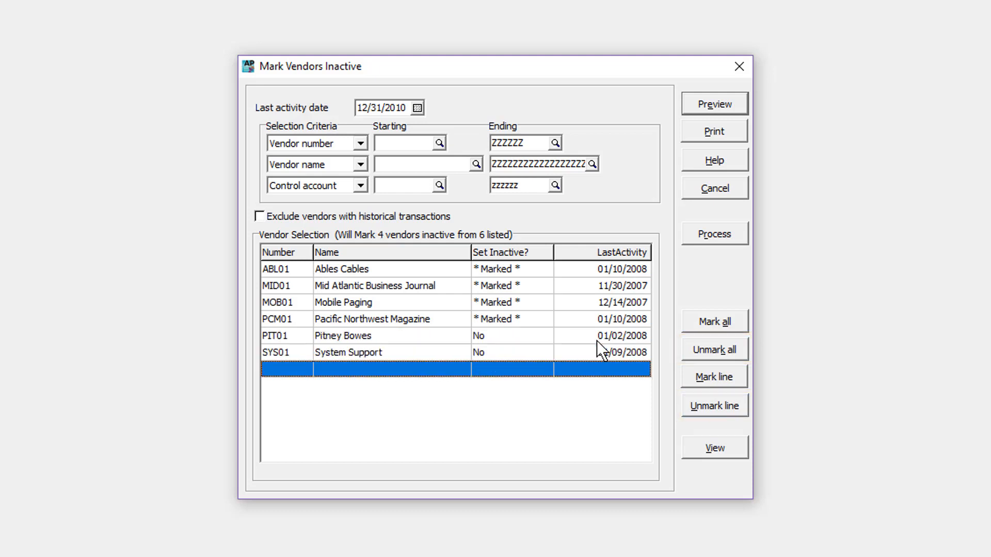
Print the marked vendor selection and process it to make those vendors inactive
click(700, 140)
click(691, 235)
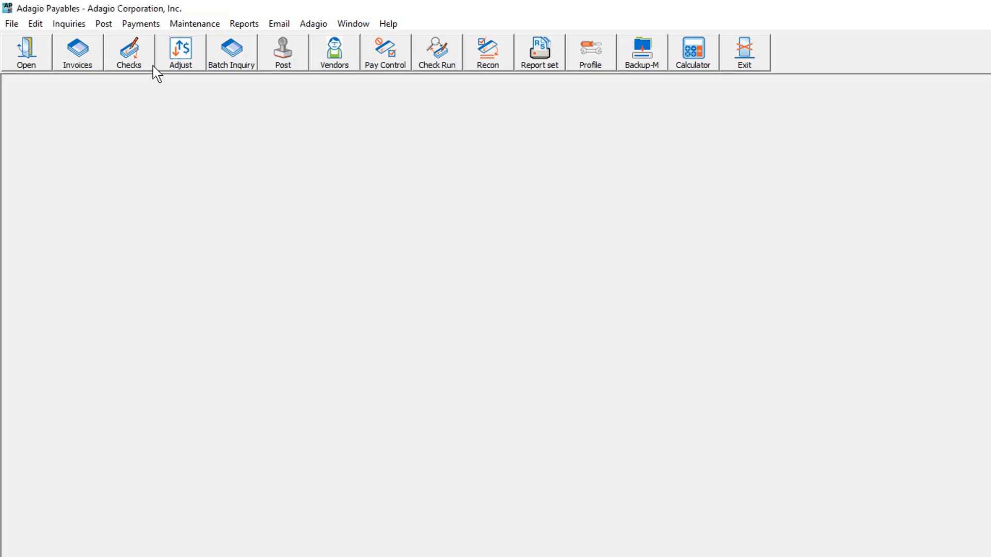
In Delete Inactive Vendors, preview vendors with last activity date 12/31/2010 plus those already flagged inactive, and mark all eligible ones for deletion
click(173, 26)
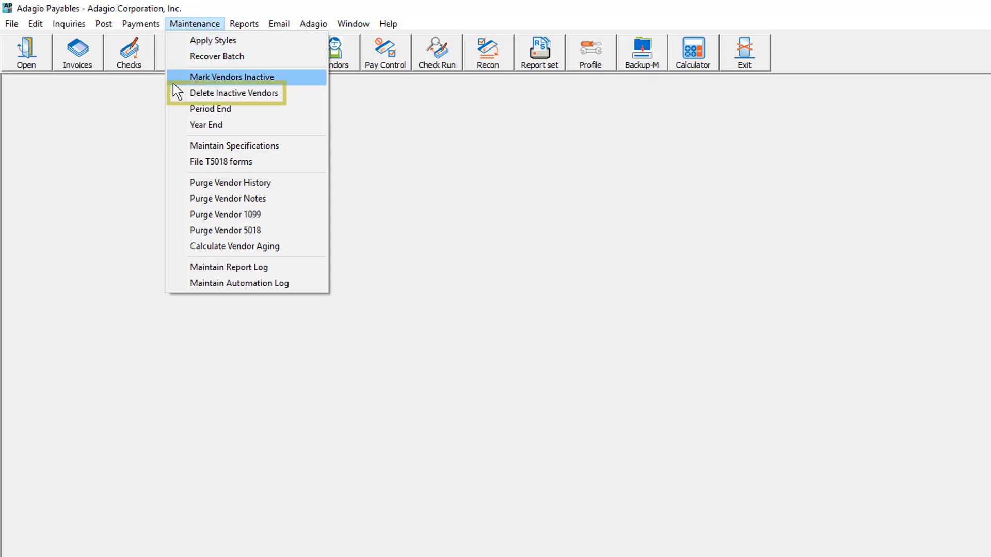
click(178, 96)
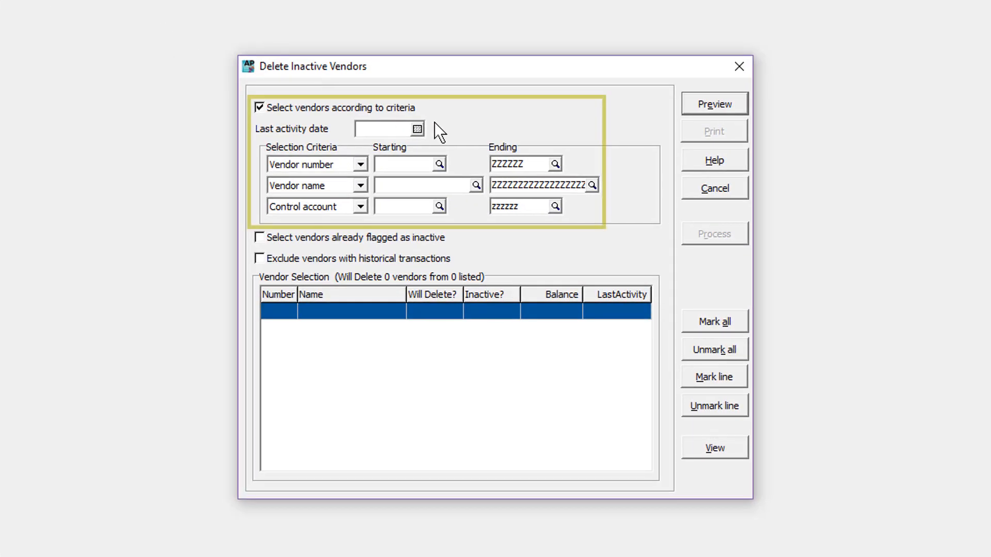
text(123110)
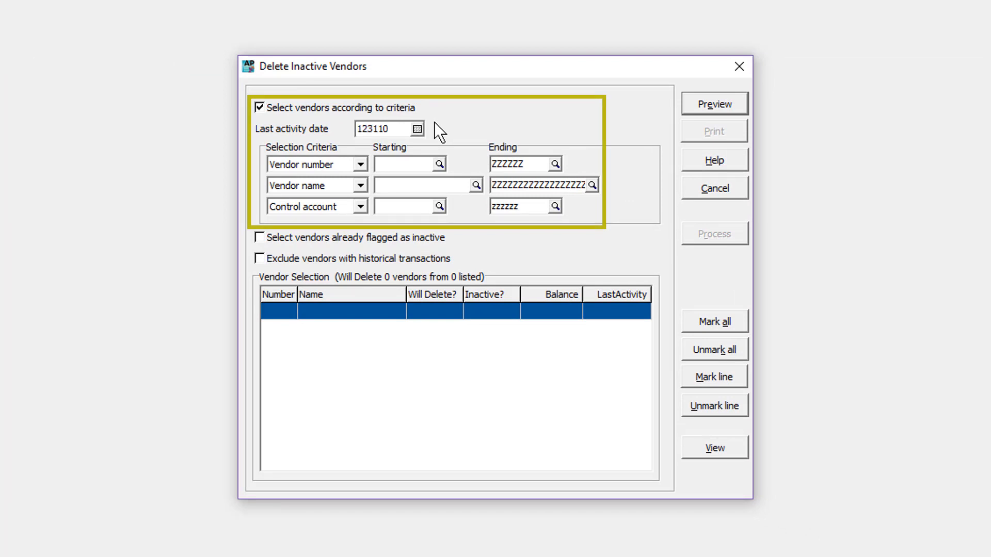
key(Tab)
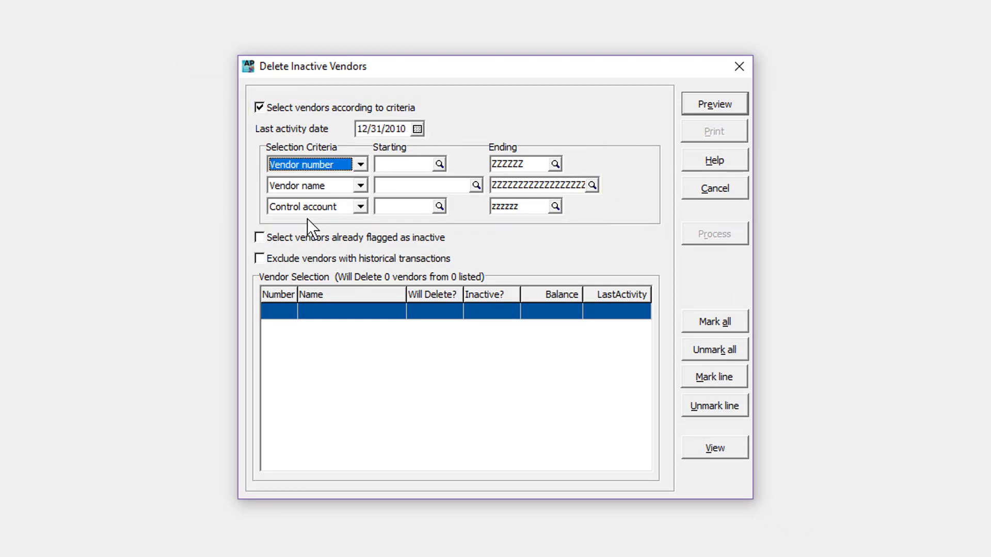
click(259, 238)
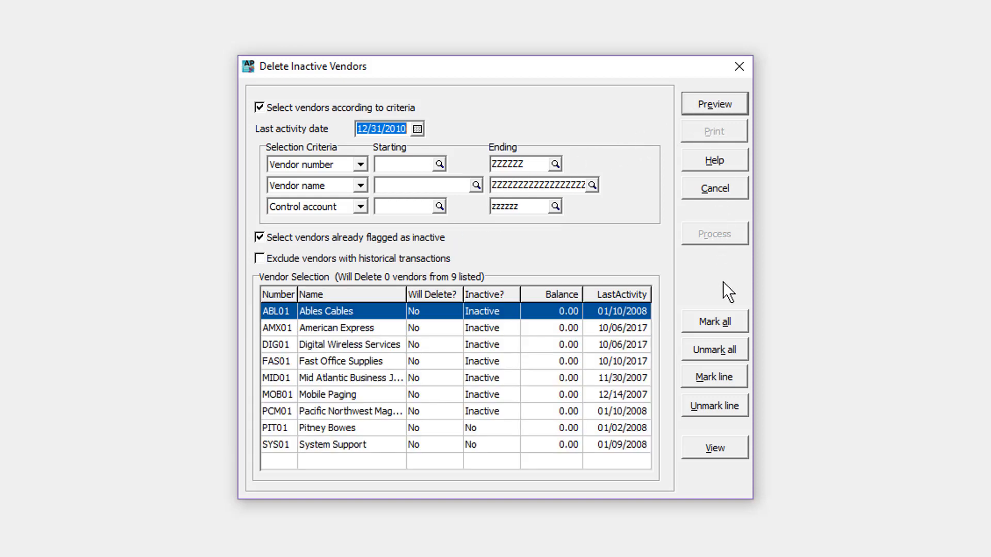
click(727, 325)
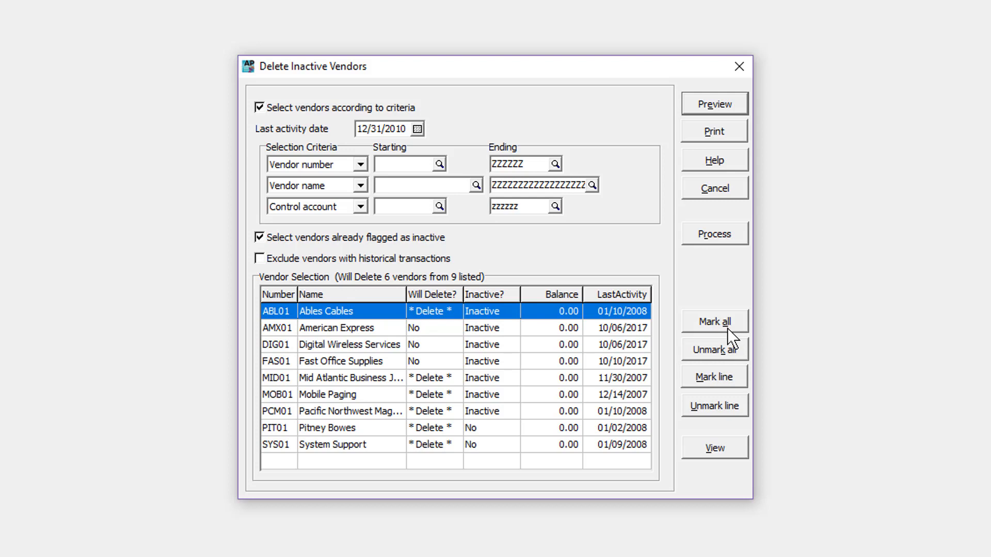
View the current transactions of the listed vendor Digital Wireless Services
click(444, 349)
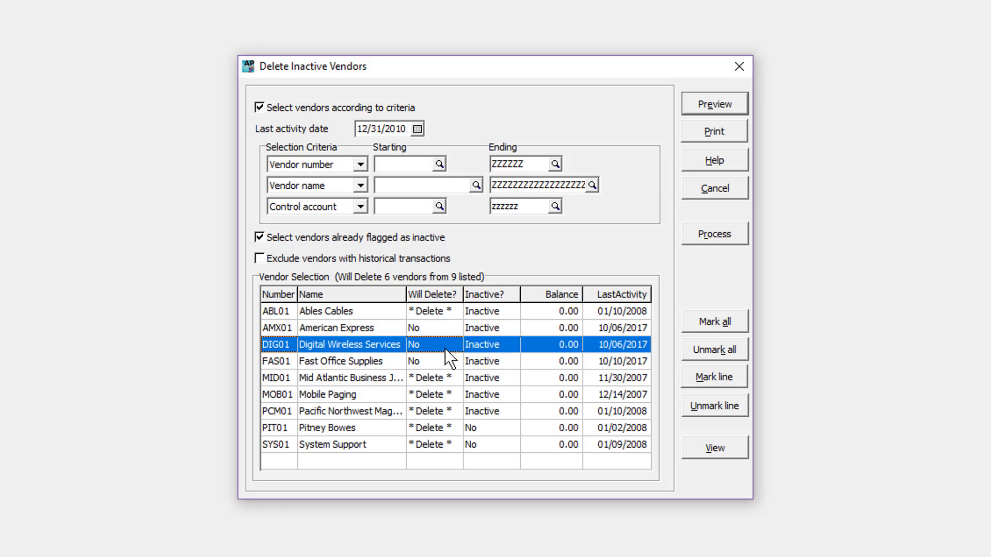
click(691, 451)
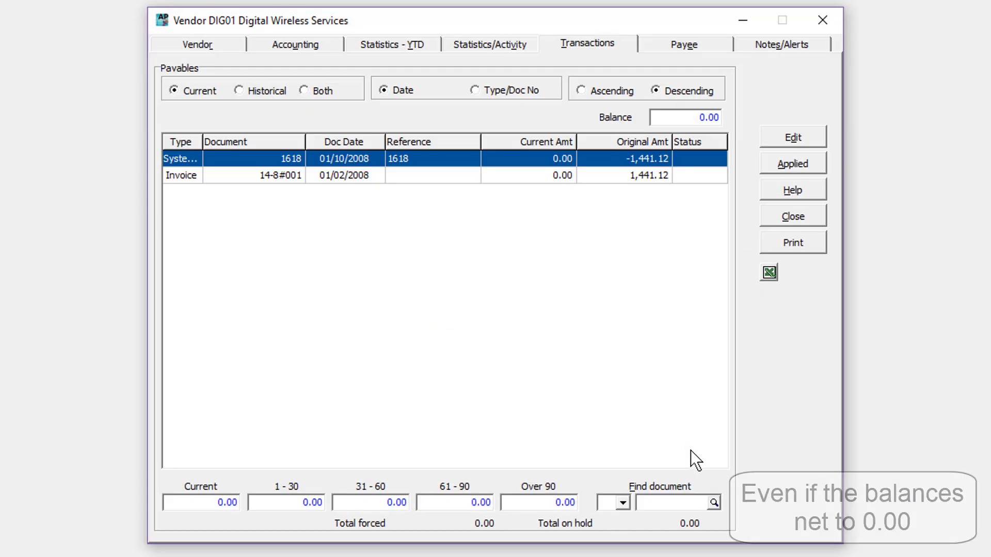